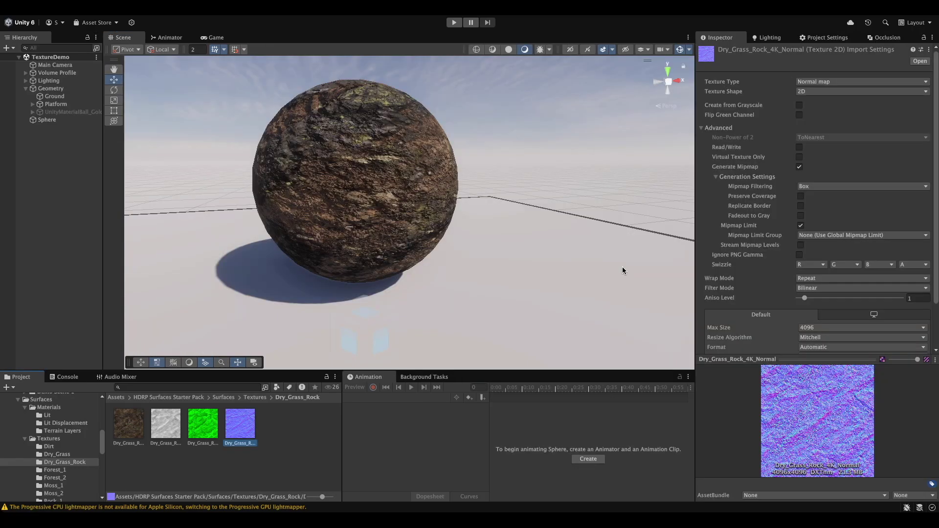
# Step: Keep Dry_Grass_Rock_4K_Normal's Texture Type set to Normal map
pyautogui.click(861, 81)
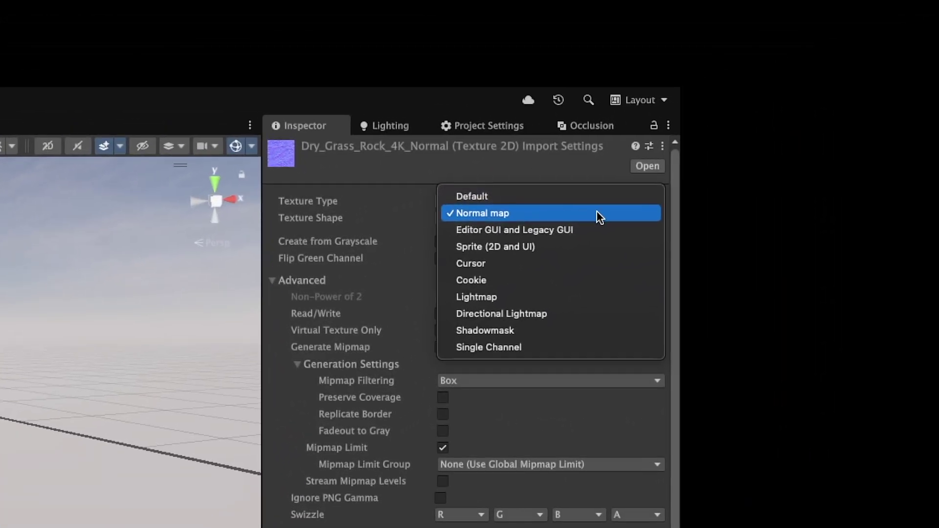
pyautogui.click(598, 214)
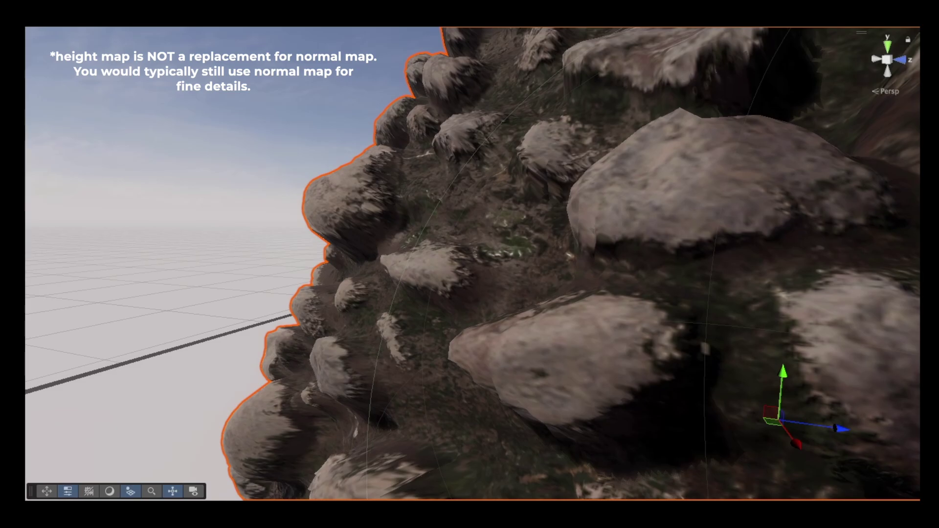
pyautogui.moveTo(544, 273); pyautogui.dragTo(656, 227, button='right')
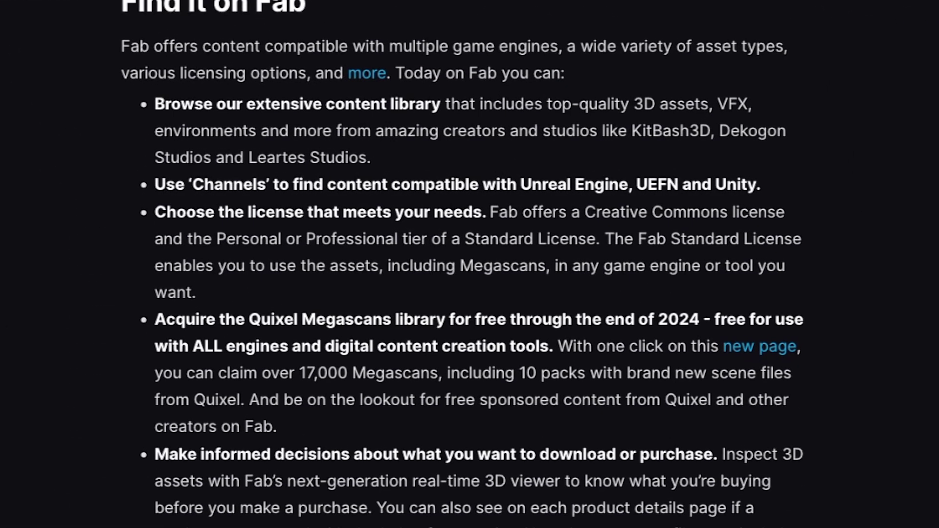
# Step: Show the deer image in the Forest Animals Pack product preview gallery
pyautogui.middleClick(44, 433)
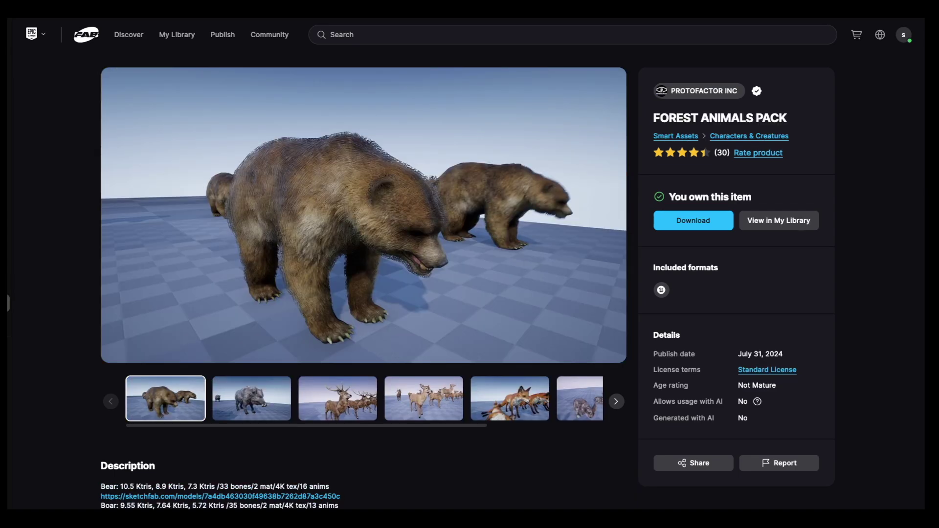
pyautogui.click(337, 398)
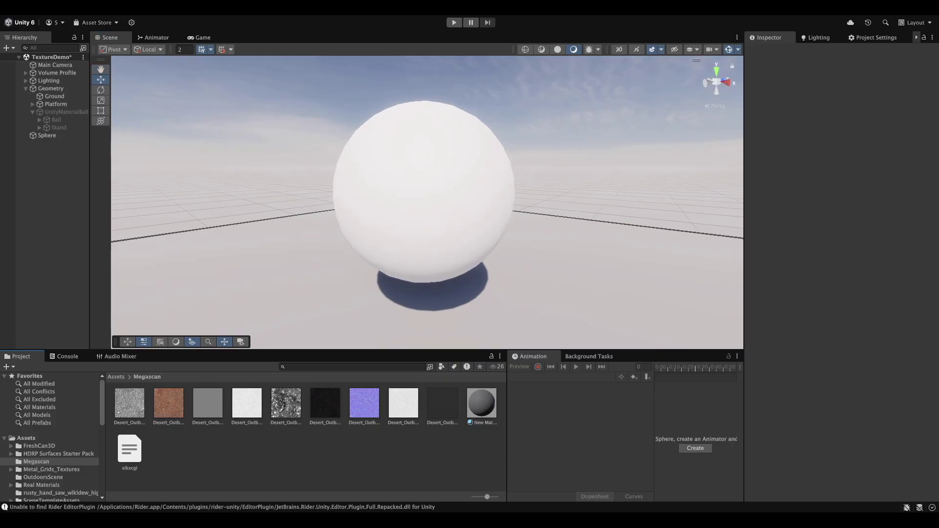
# Step: Step through the Megascan textures and check the normal texture's type, leaving it Default
pyautogui.click(130, 402)
pyautogui.press('Right')
pyautogui.press('Right')
pyautogui.press('Right')
pyautogui.press('Right')
pyautogui.press('Right')
pyautogui.press('Right')
pyautogui.press('Right')
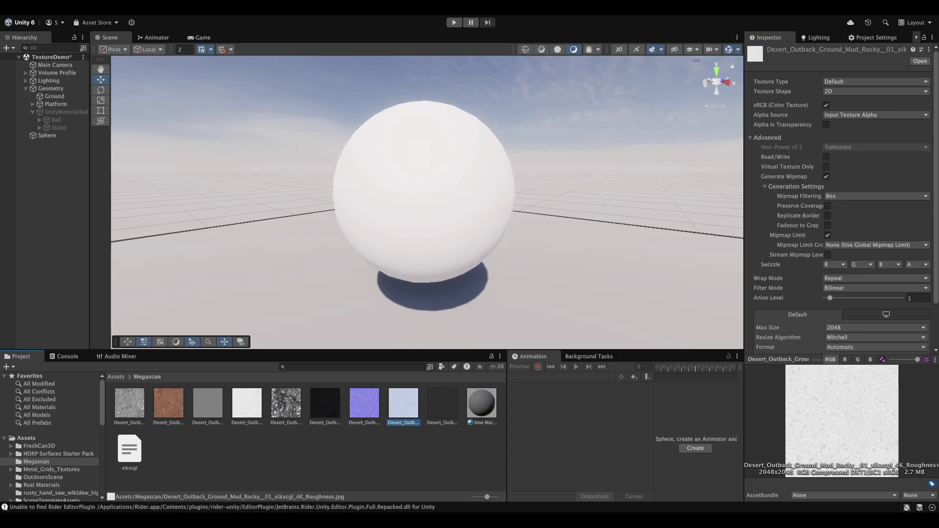
pyautogui.press('Left')
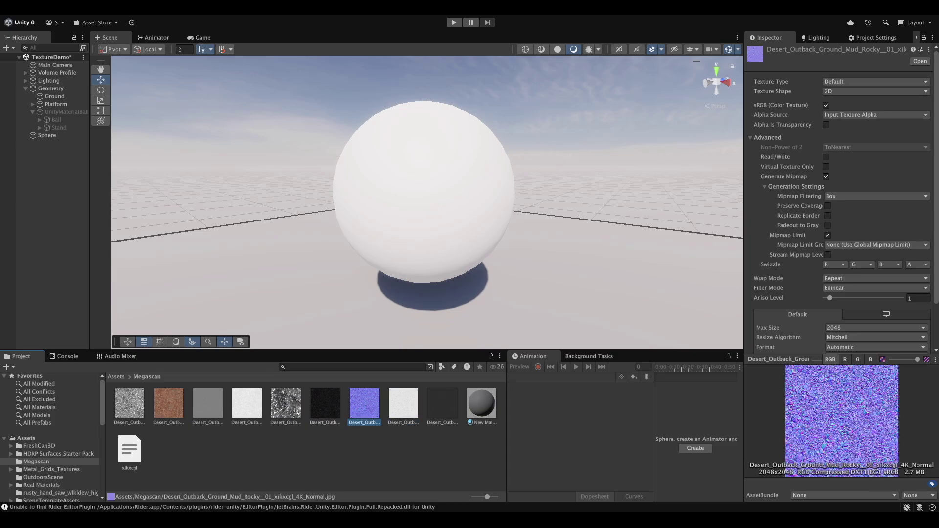
pyautogui.click(875, 81)
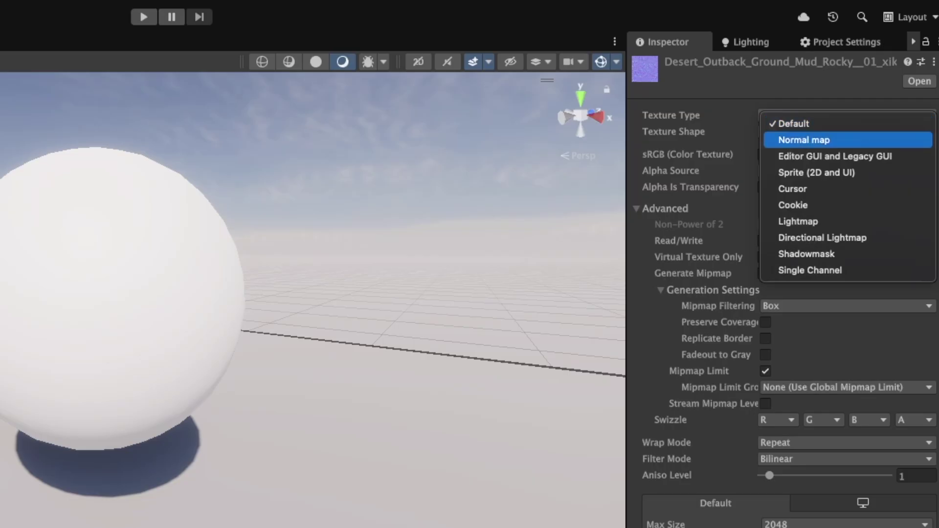
pyautogui.press('Escape')
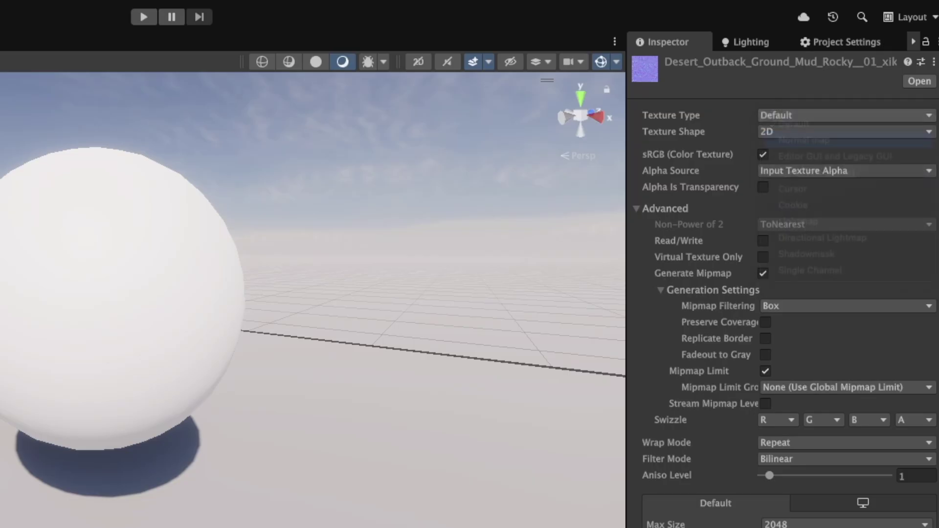
# Step: Turn off sRGB on the grayscale Desert Outback texture, then assign the desert texture as Base Map
pyautogui.press('Right')
pyautogui.click(766, 154)
pyautogui.scroll(-2, 787, 293)
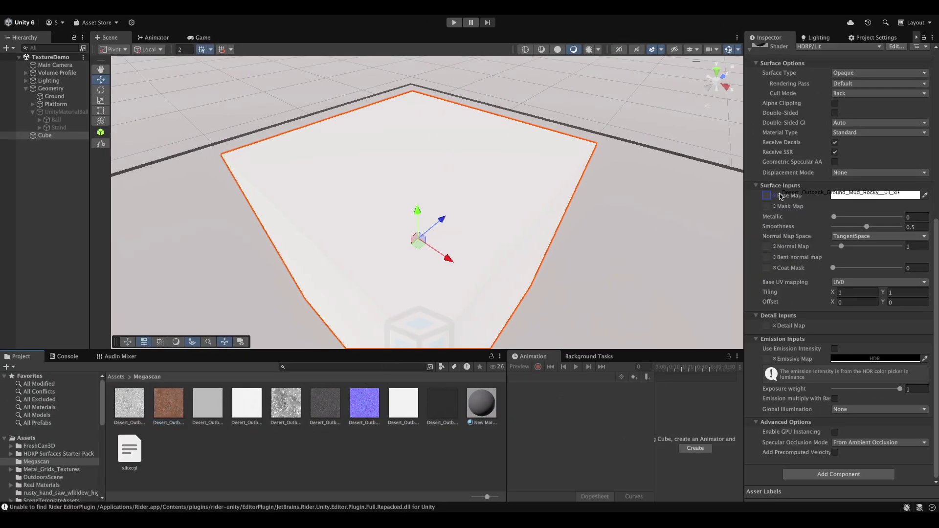
pyautogui.moveTo(168, 402); pyautogui.dragTo(766, 195)
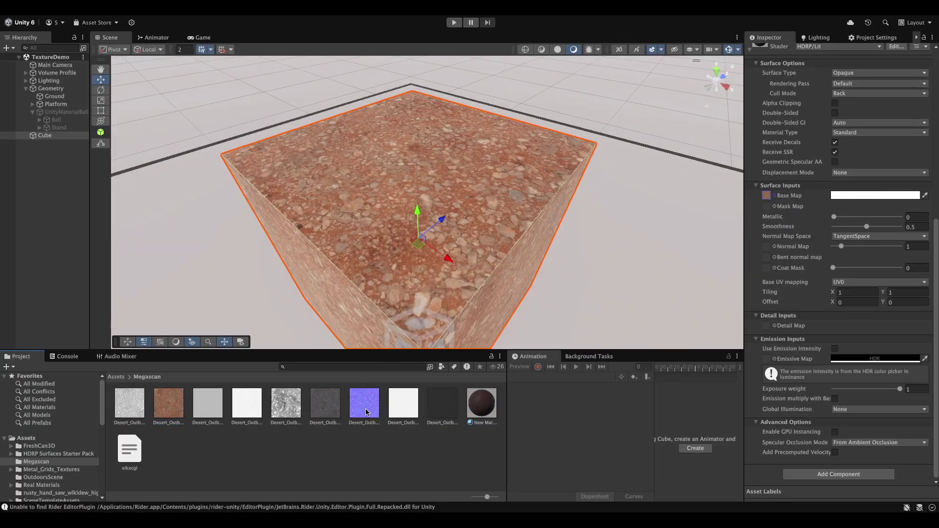
# Step: Put the purple normal texture into the HDRP/Lit material's Normal Map slot on the cube
pyautogui.moveTo(367, 410)
pyautogui.mouseDown()
pyautogui.moveTo(636, 322)
pyautogui.moveTo(766, 246)
pyautogui.mouseUp()
pyautogui.moveTo(131, 405)
pyautogui.mouseDown()
pyautogui.moveTo(157, 409)
pyautogui.moveTo(740, 305)
pyautogui.moveTo(761, 247)
pyautogui.moveTo(756, 225)
pyautogui.mouseUp()
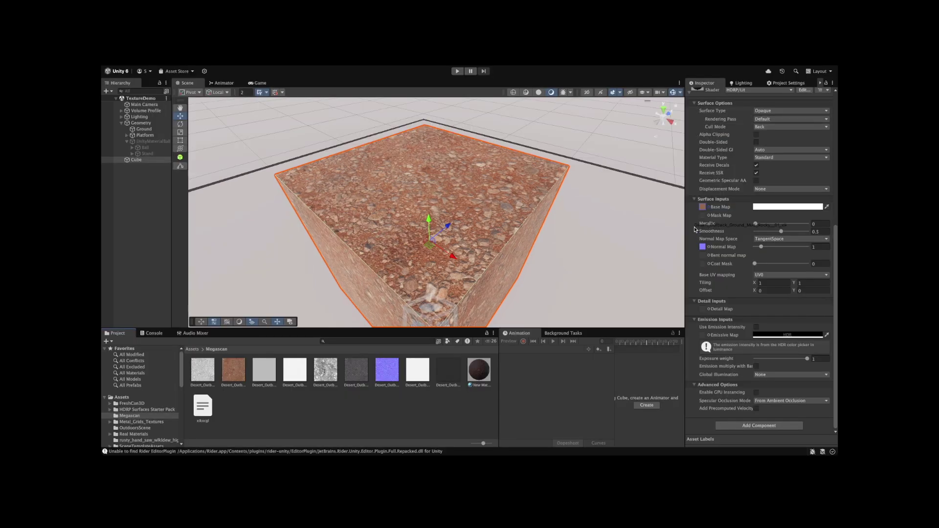
pyautogui.moveTo(695, 229)
pyautogui.mouseDown()
pyautogui.moveTo(688, 219)
pyautogui.moveTo(691, 264)
pyautogui.moveTo(687, 216)
pyautogui.mouseUp()
pyautogui.moveTo(748, 206); pyautogui.dragTo(761, 292)
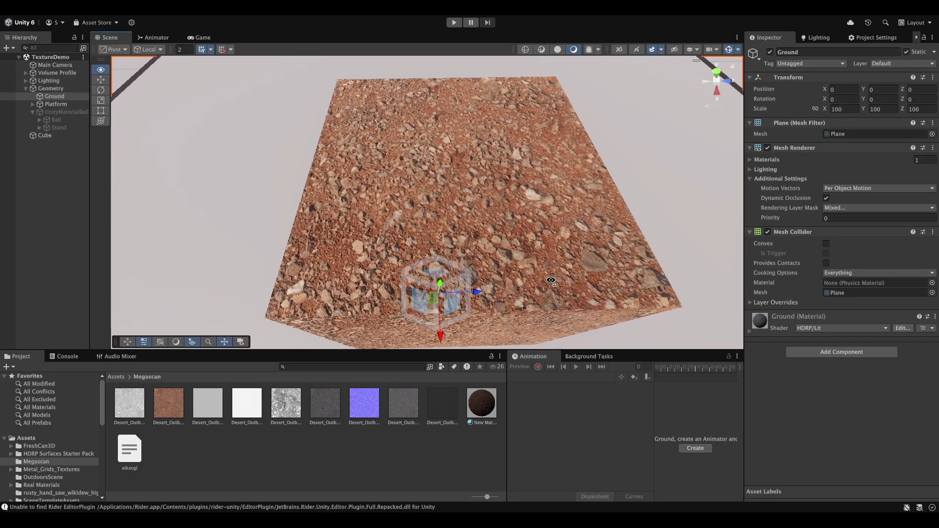
pyautogui.keyDown('alt'); pyautogui.moveTo(551, 281); pyautogui.dragTo(483, 278); pyautogui.keyUp('alt')
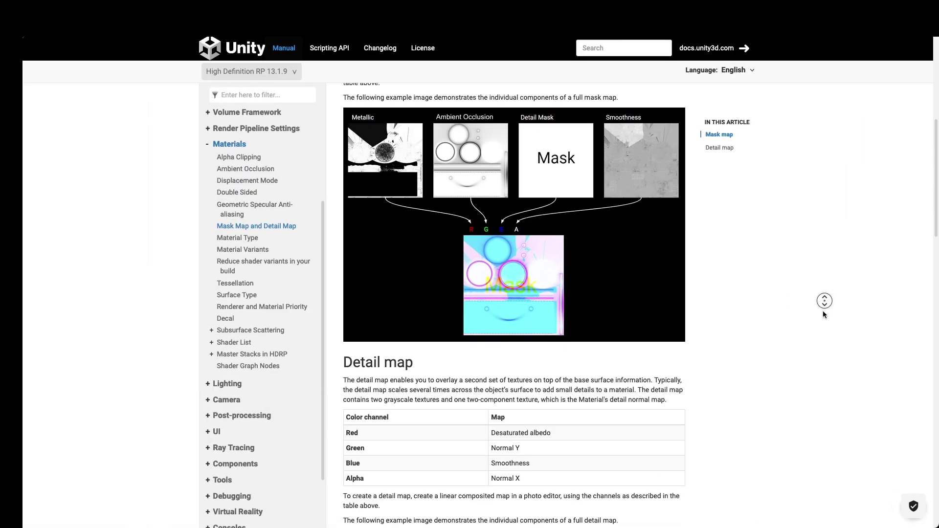
pyautogui.scroll(-2, 823, 311)
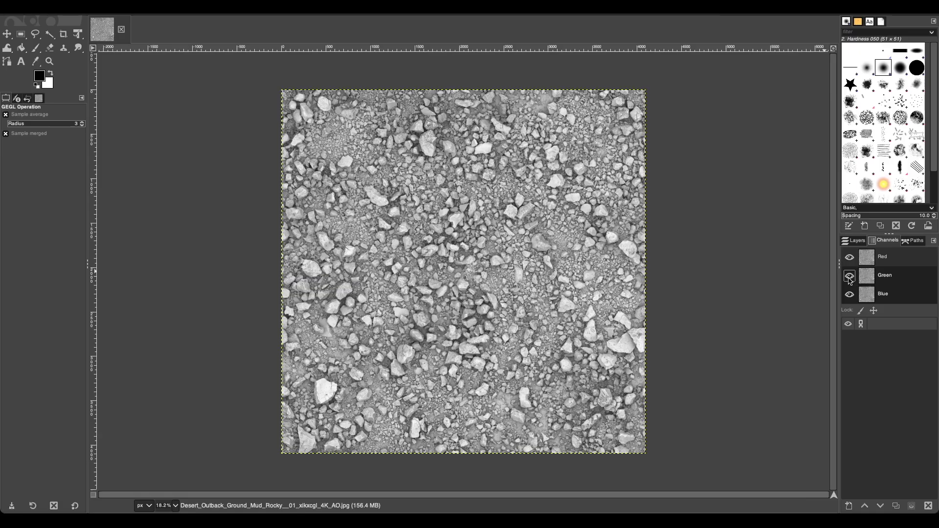
# Step: Hide the Green and Blue channels of the AO texture, leaving only Red visible
pyautogui.click(849, 276)
pyautogui.click(849, 294)
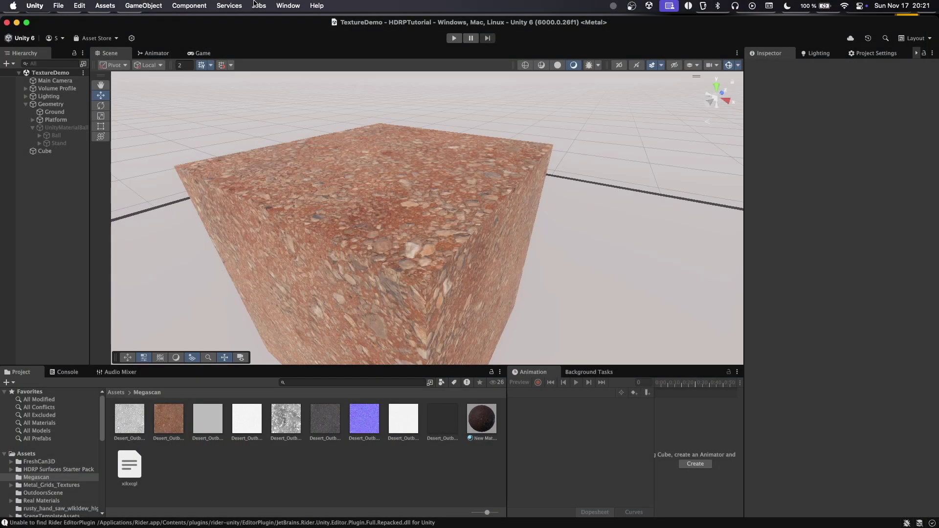
# Step: Load a texture into the Channel Packer and route its Green channel to the green output
pyautogui.click(290, 6)
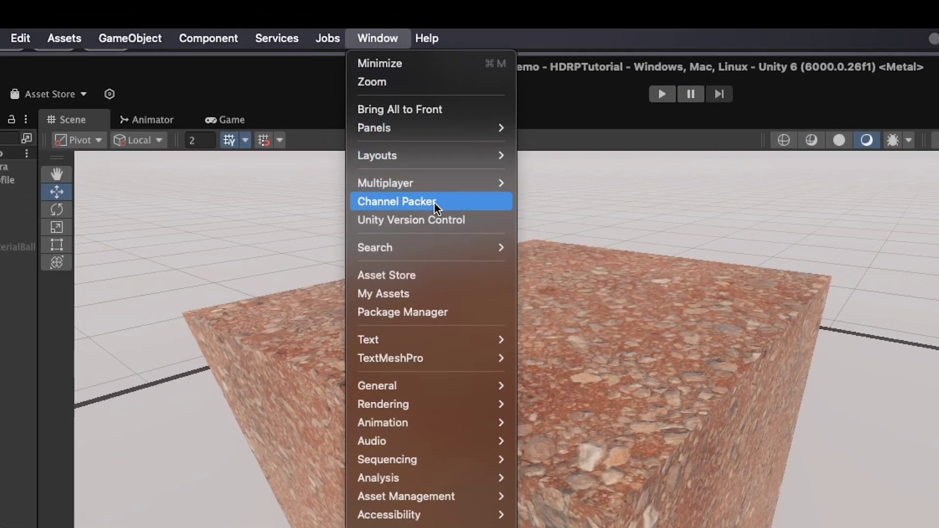
pyautogui.click(474, 205)
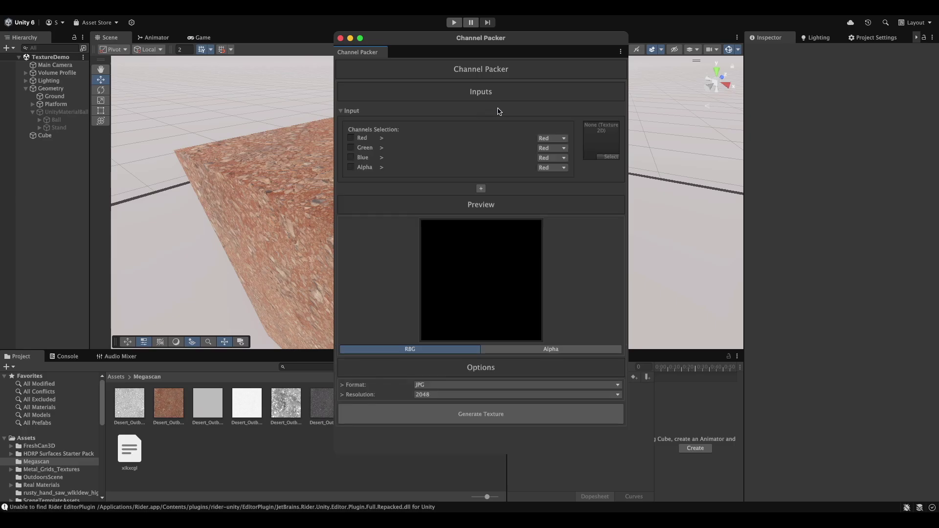
pyautogui.moveTo(129, 402); pyautogui.dragTo(602, 142)
pyautogui.click(350, 148)
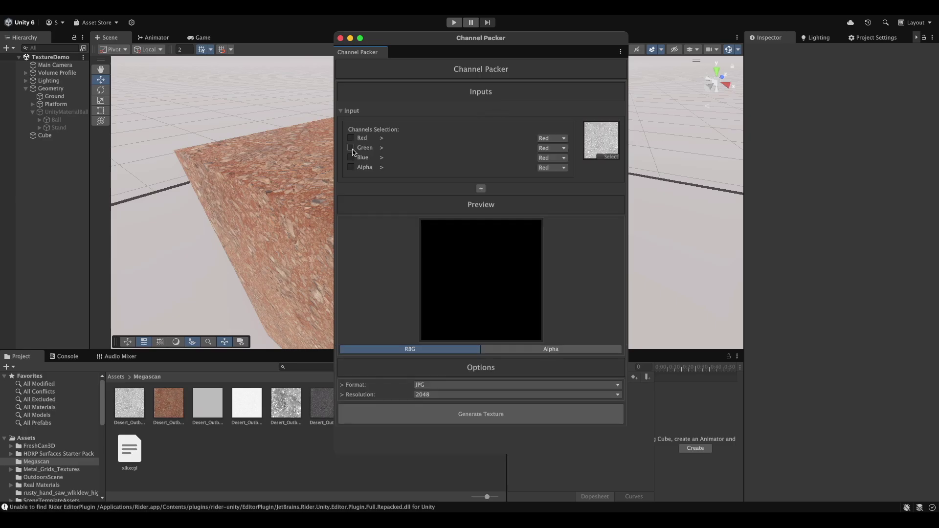
pyautogui.click(561, 148)
pyautogui.click(564, 164)
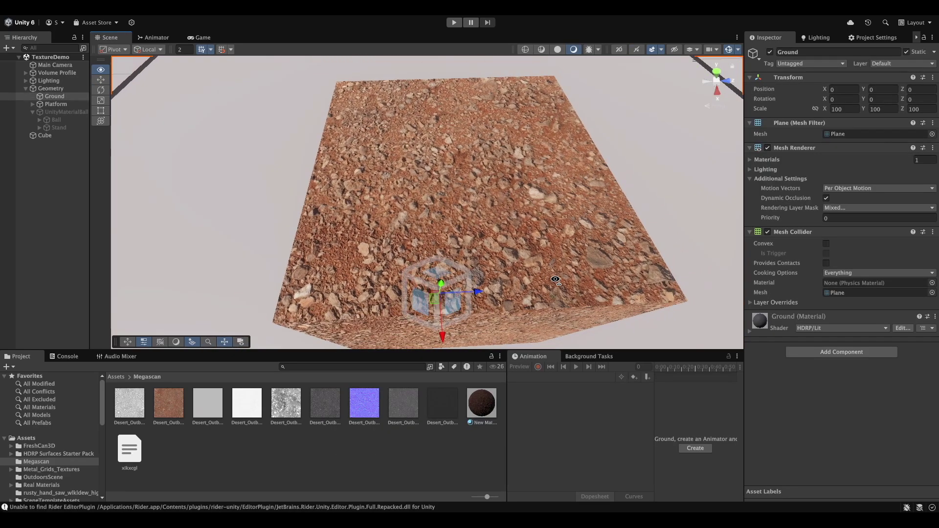
pyautogui.moveTo(547, 279); pyautogui.dragTo(483, 279, button='right')
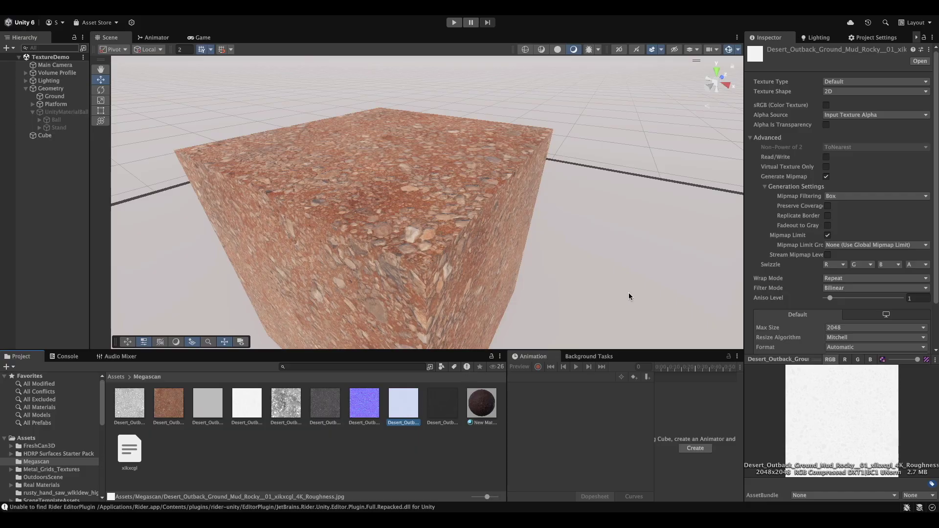
# Step: Set the Roughness texture's Swizzle to 1-R, 1-G, 1-B, 1-A and apply it
pyautogui.scroll(-1, 761, 218)
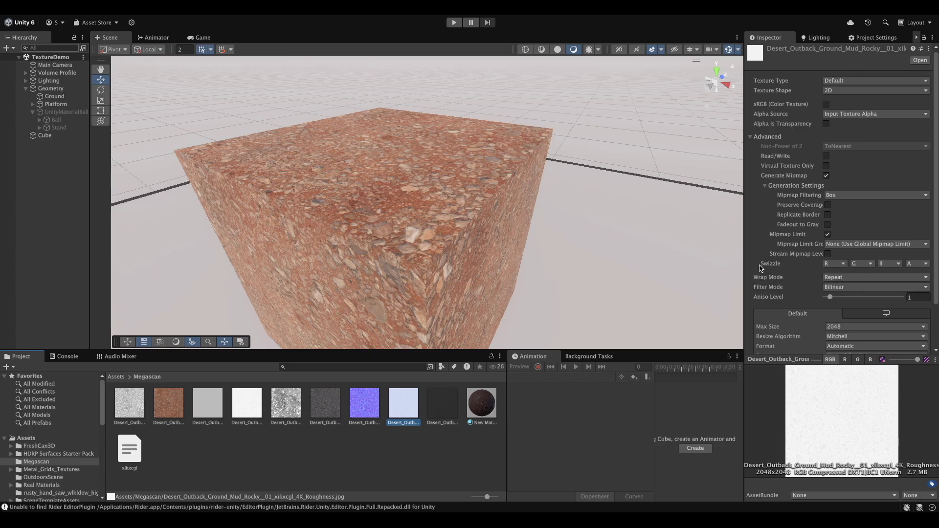
pyautogui.click(837, 265)
pyautogui.click(839, 308)
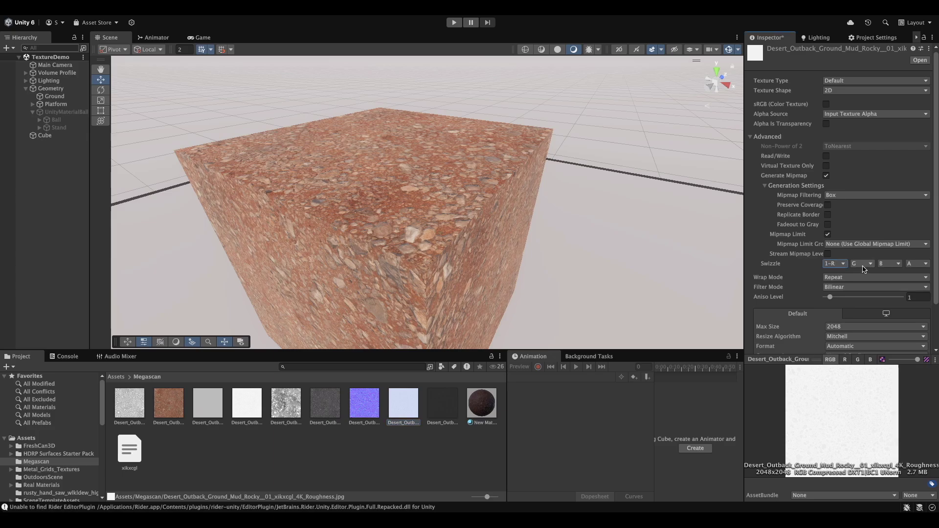
pyautogui.click(862, 263)
pyautogui.click(864, 317)
pyautogui.click(889, 263)
pyautogui.click(891, 327)
pyautogui.click(917, 264)
pyautogui.click(920, 336)
pyautogui.scroll(-2, 909, 313)
pyautogui.click(919, 344)
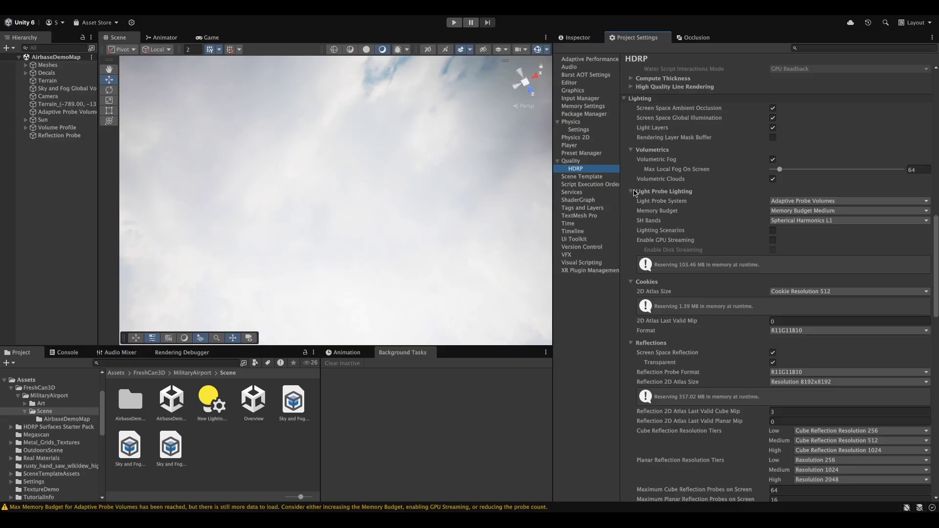
# Step: Set Light Probe System to Adaptive Probe Volumes in HDRP Light Probe Lighting
pyautogui.click(797, 201)
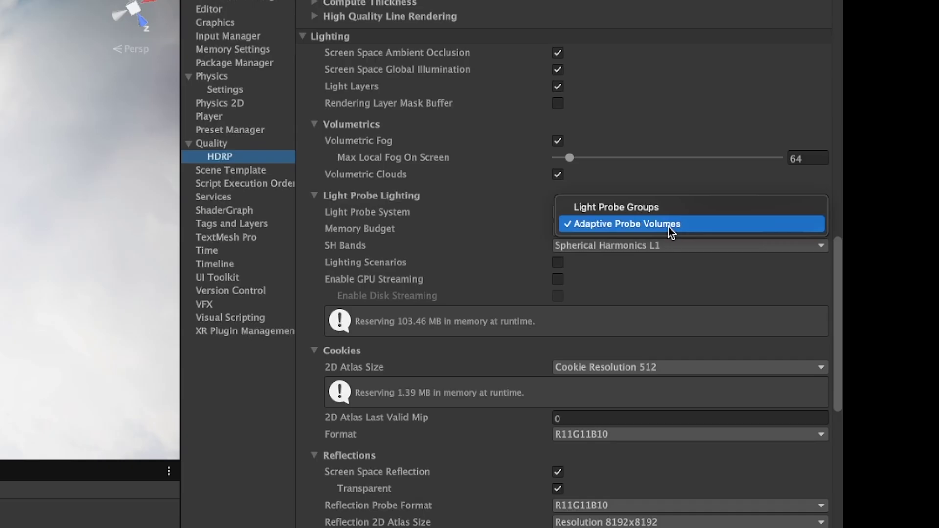
pyautogui.click(671, 229)
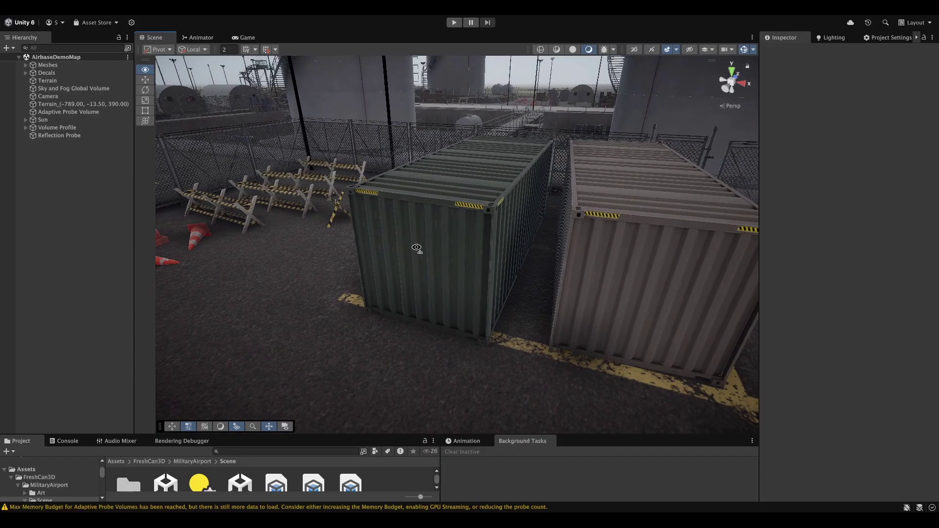
# Step: Select the green shipping container in the airbase scene
pyautogui.click(441, 245)
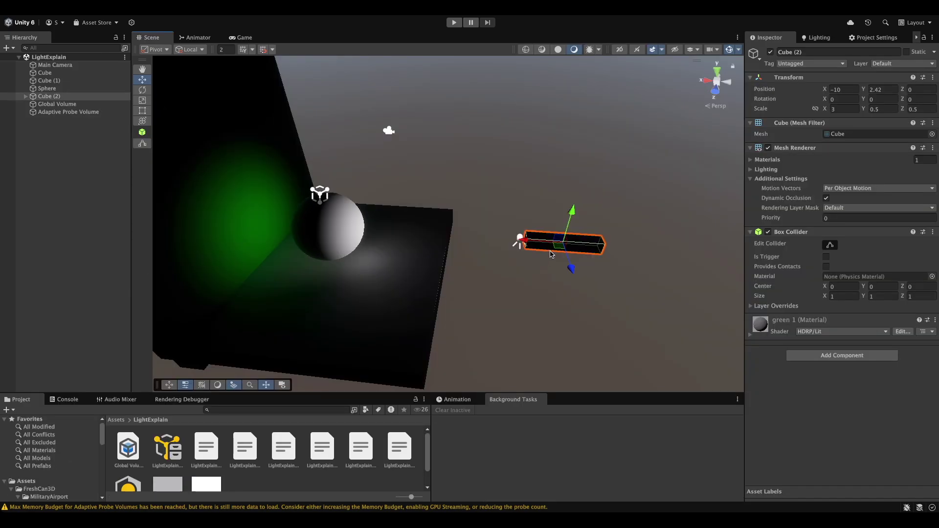
# Step: Raise the spot-lit bar Cube (2) and shift the Sphere along Z to relight it
pyautogui.moveTo(571, 216); pyautogui.dragTo(598, 176)
pyautogui.hotkey('ctrl', 'z')
pyautogui.hotkey('ctrl', 'z')
pyautogui.hotkey('ctrl', 'z')
pyautogui.moveTo(351, 224); pyautogui.dragTo(375, 189)
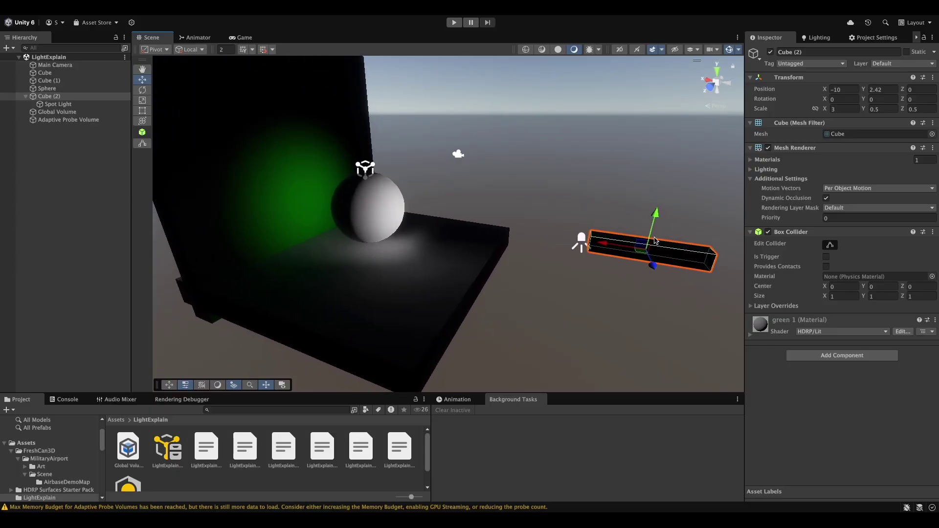
pyautogui.moveTo(650, 264); pyautogui.dragTo(628, 293)
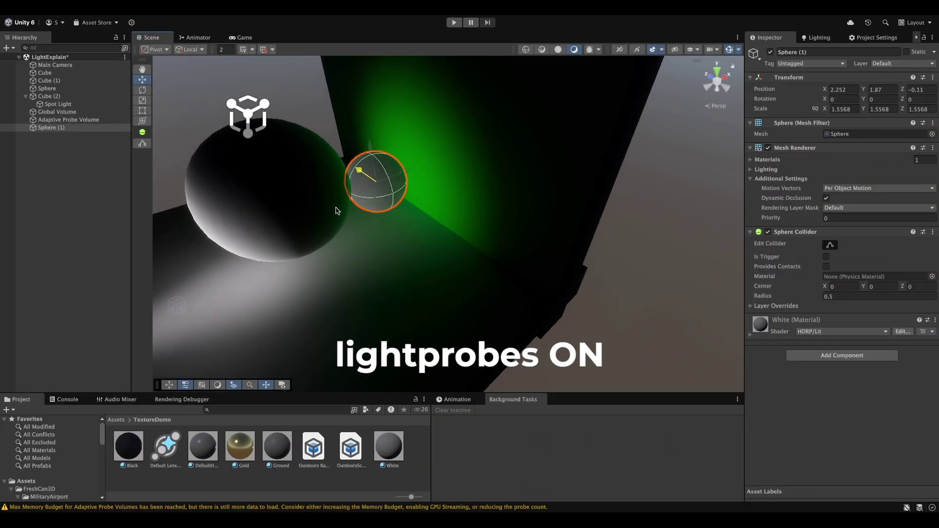
# Step: Nudge the small sphere further along Z, then select the leftmost probe in the group
pyautogui.moveTo(303, 193)
pyautogui.mouseDown()
pyautogui.moveTo(274, 175)
pyautogui.moveTo(303, 200)
pyautogui.mouseUp()
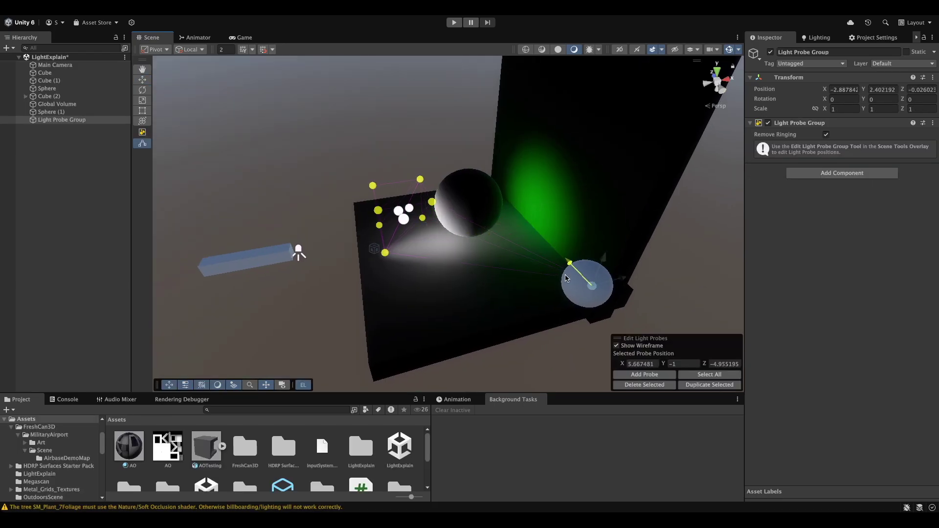
pyautogui.click(385, 253)
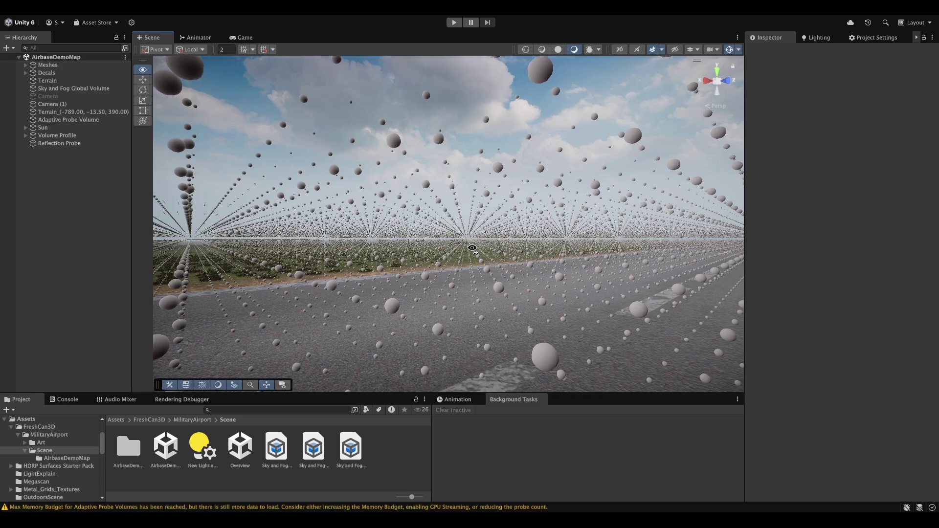
# Step: Fly through the probe grid, move Sphere (1) up-left, and slide the cube left across the hangar floor
pyautogui.press('w')
pyautogui.moveTo(472, 248); pyautogui.dragTo(472, 248, button='right')
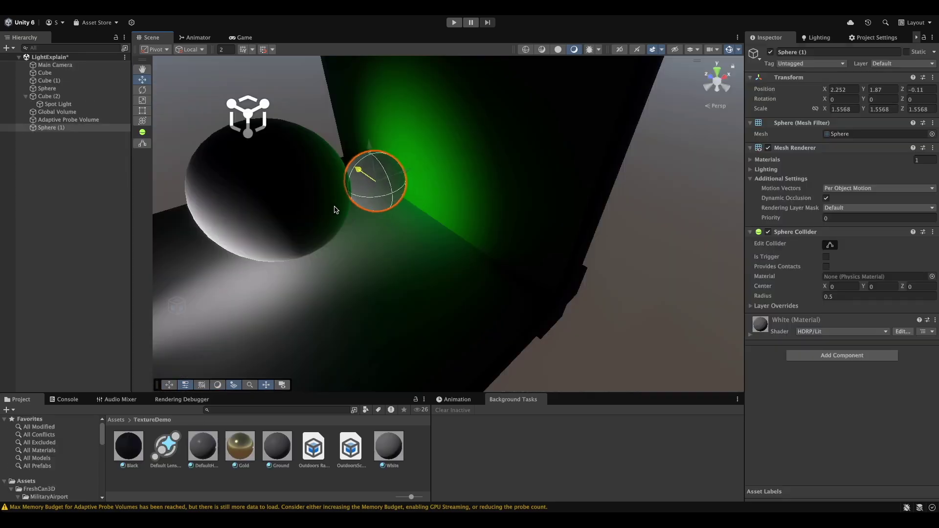
pyautogui.moveTo(335, 210); pyautogui.dragTo(365, 248)
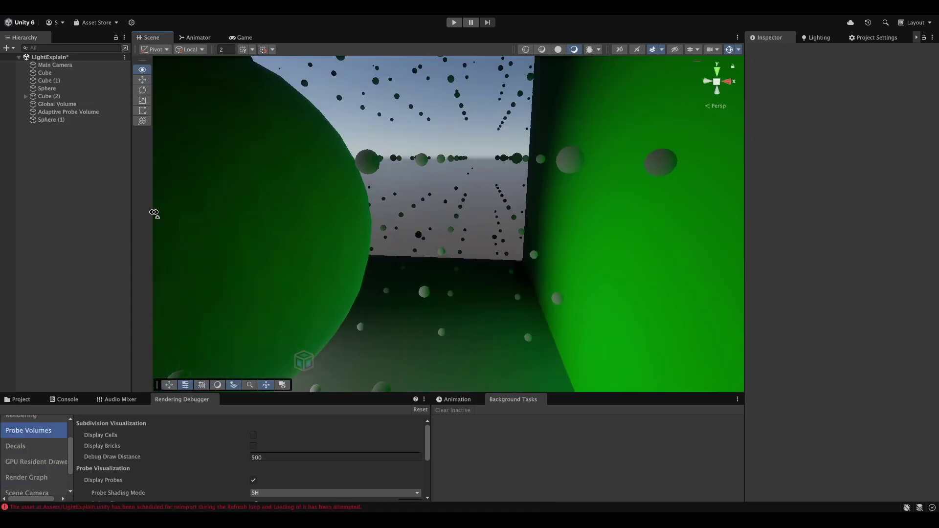
pyautogui.moveTo(153, 213); pyautogui.dragTo(304, 278, button='right')
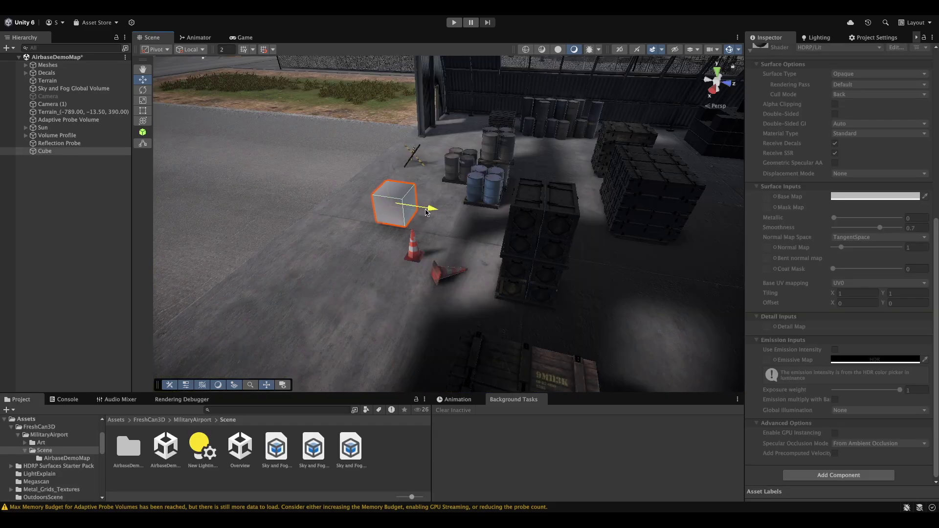
pyautogui.moveTo(427, 210); pyautogui.dragTo(389, 203)
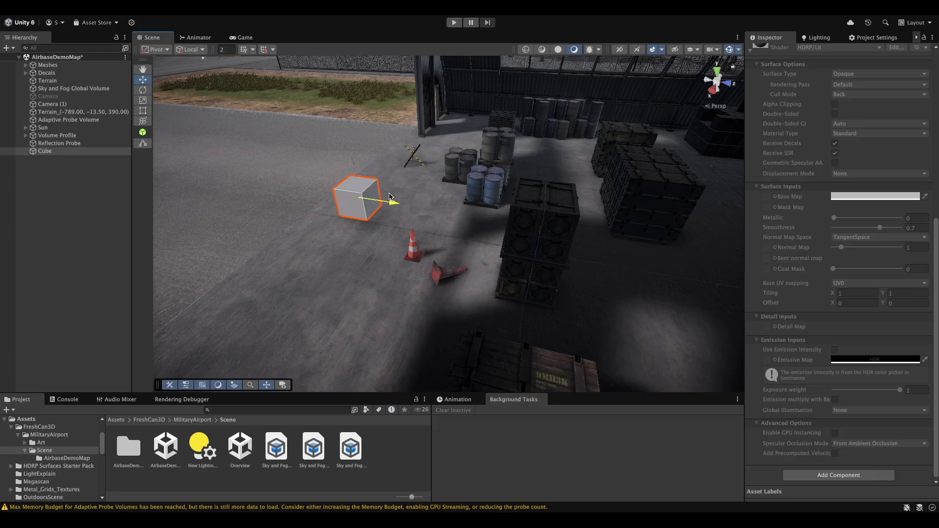